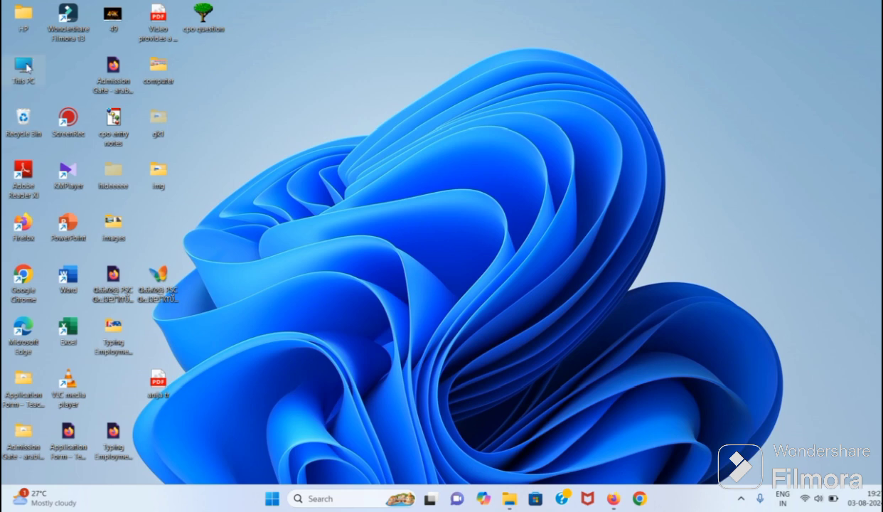
Step: Open Local Disk (D:) from This PC
double_click(26, 68)
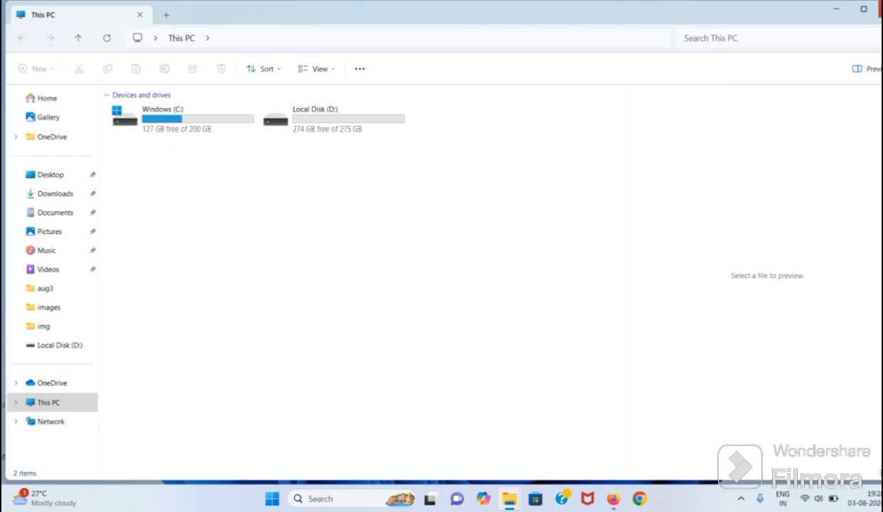
left_click(849, 7)
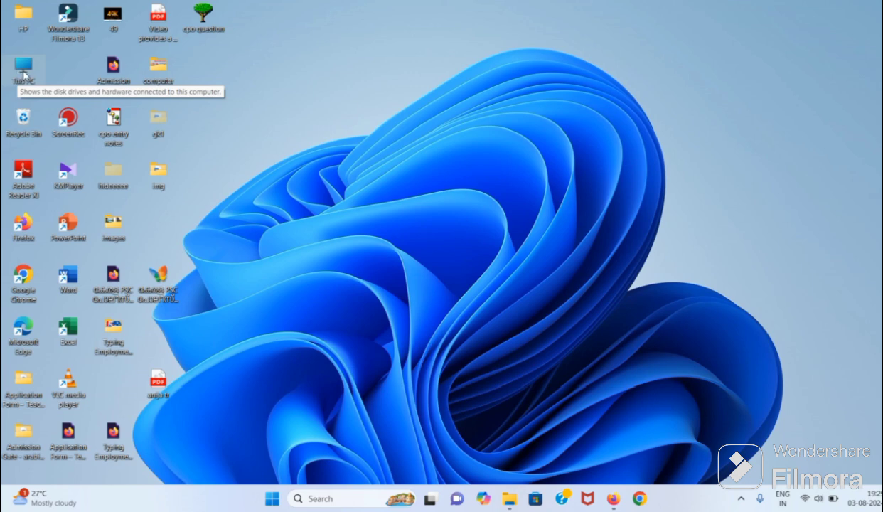
double_click(24, 71)
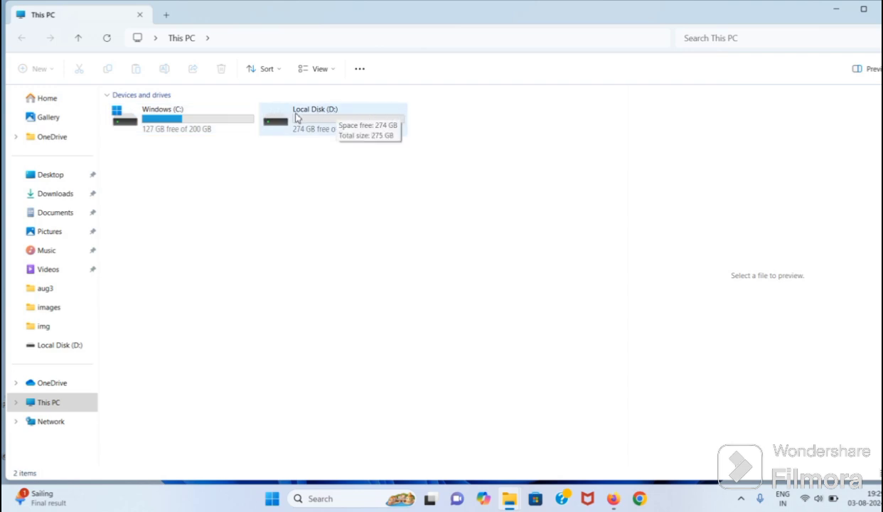
double_click(365, 118)
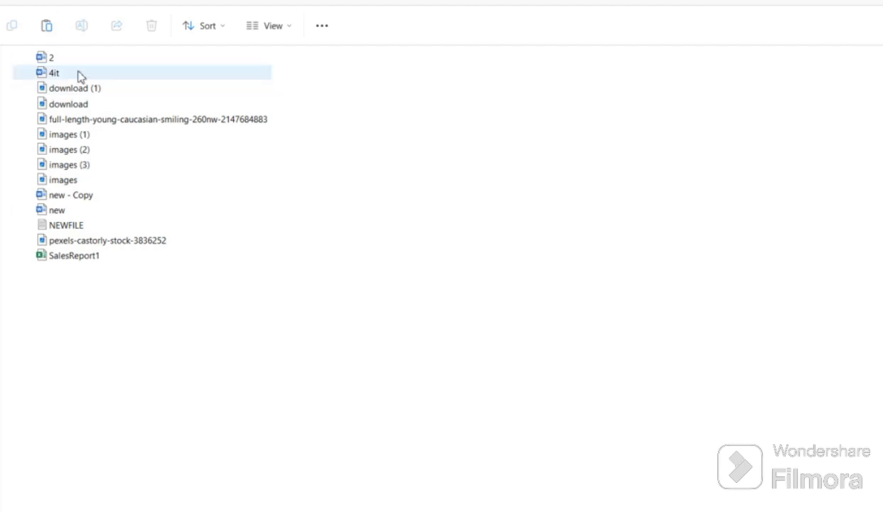
Step: Open the Word documents 2 and 4it one after the other, view their contents and close each
left_click(56, 62)
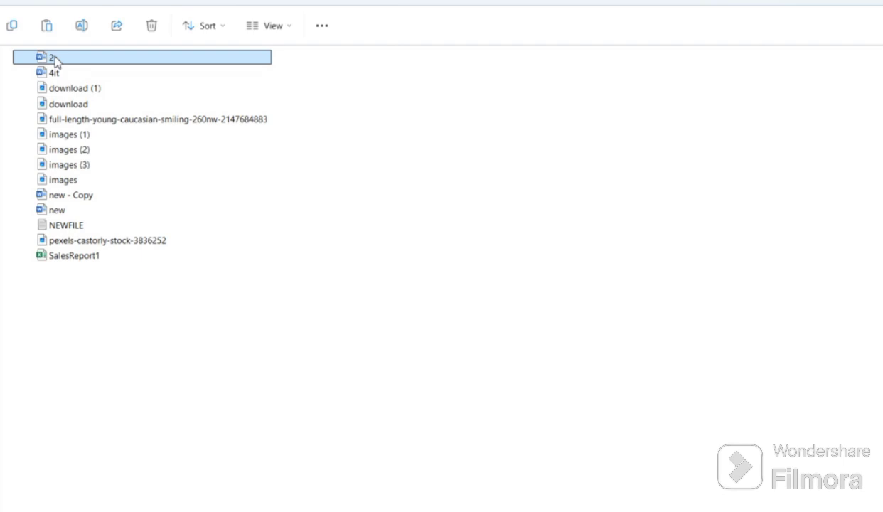
double_click(55, 61)
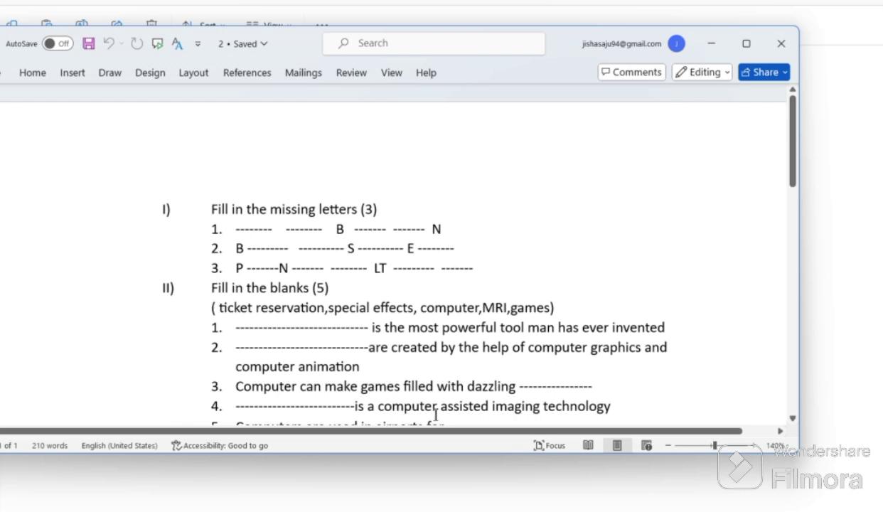
left_click(780, 43)
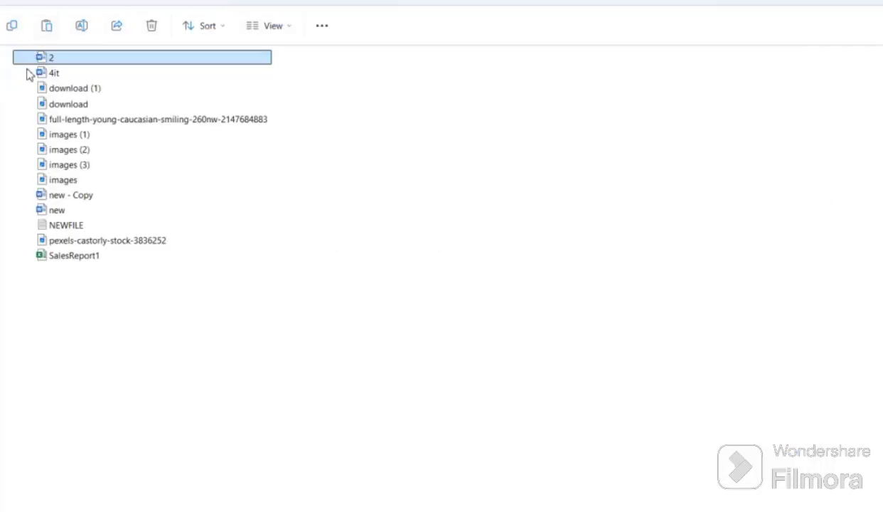
double_click(42, 74)
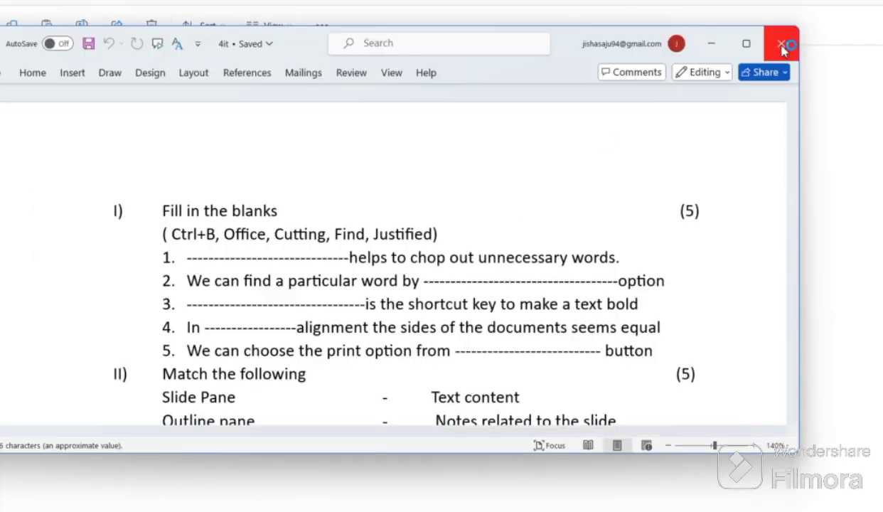
left_click(782, 46)
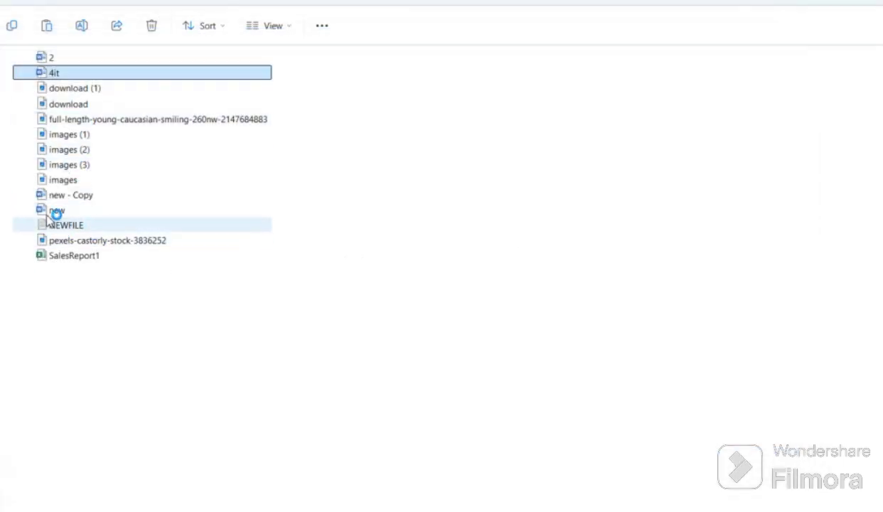
Step: Open the picture named images in the photo viewer and close it again
left_click(58, 179)
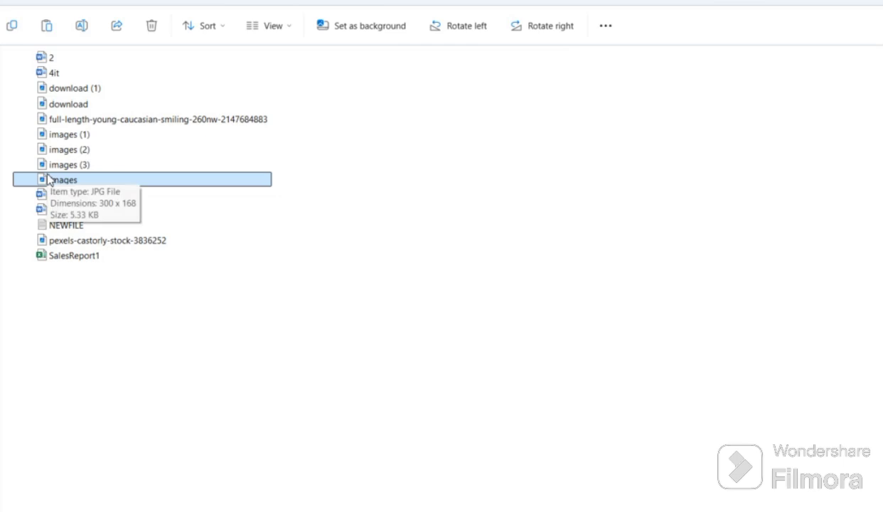
double_click(48, 179)
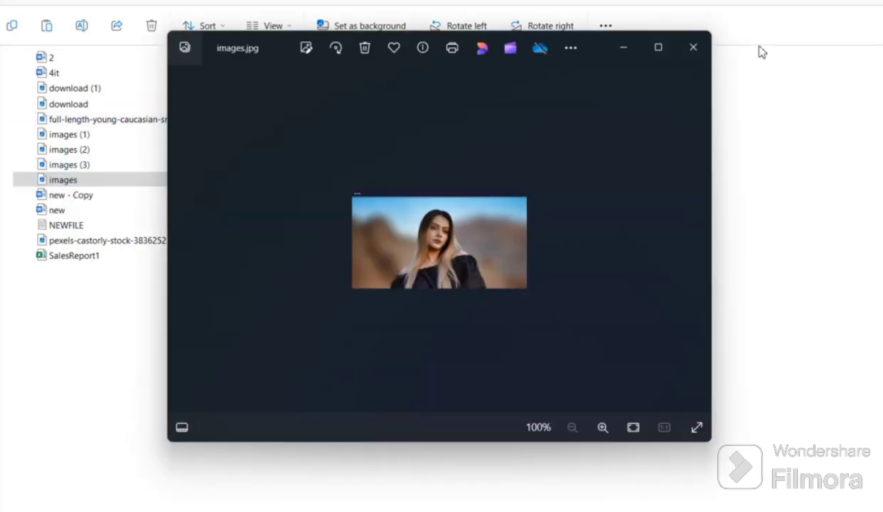
left_click(695, 48)
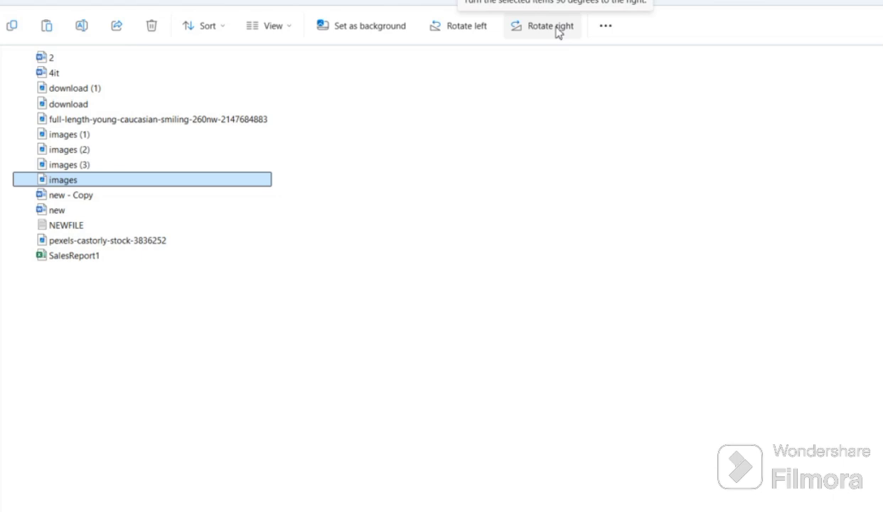
Step: Turn on the preview pane for the folder and clear the file selection
left_click(288, 29)
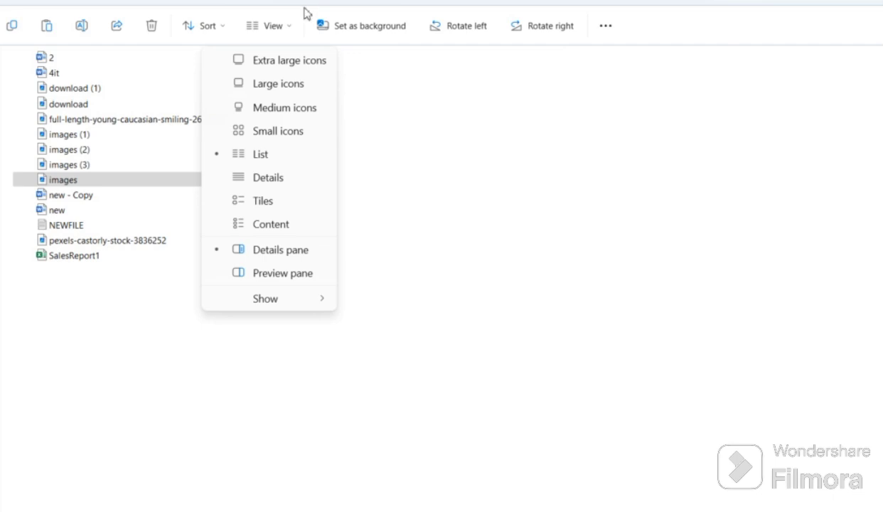
left_click(266, 28)
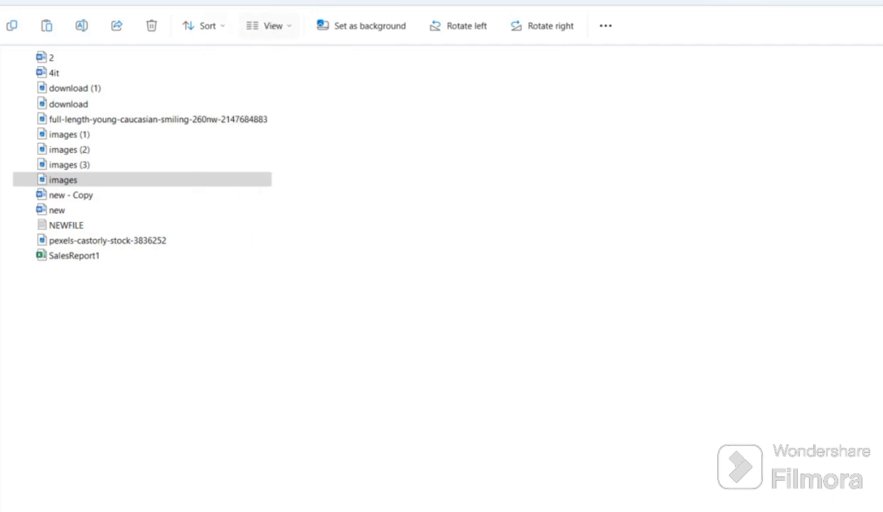
left_click(264, 22)
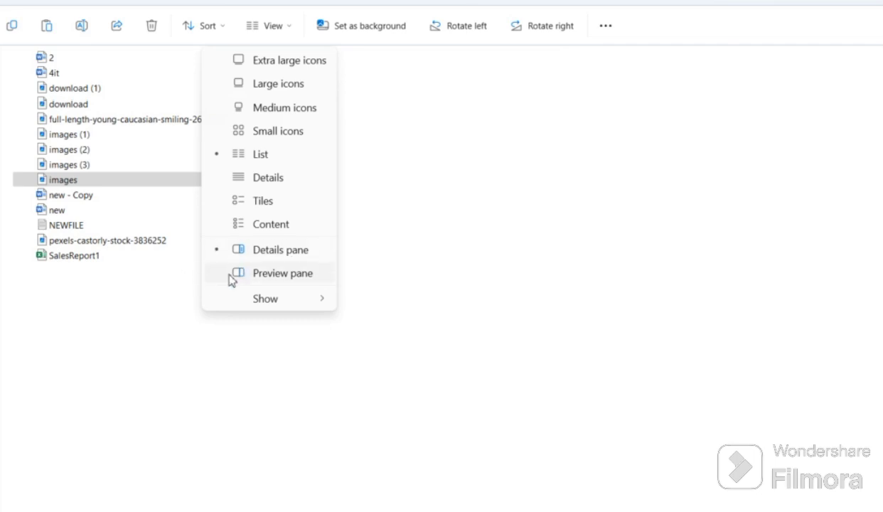
left_click(280, 277)
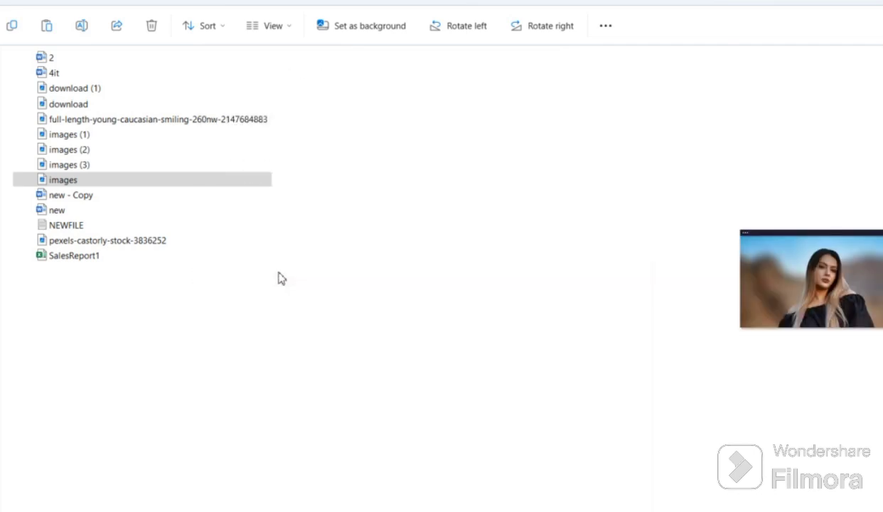
left_click(283, 30)
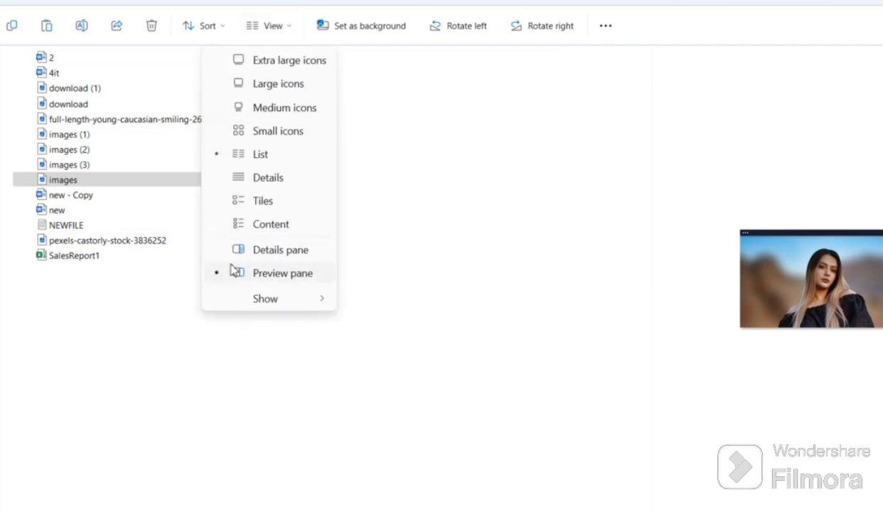
left_click(292, 89)
left_click(289, 26)
left_click(455, 230)
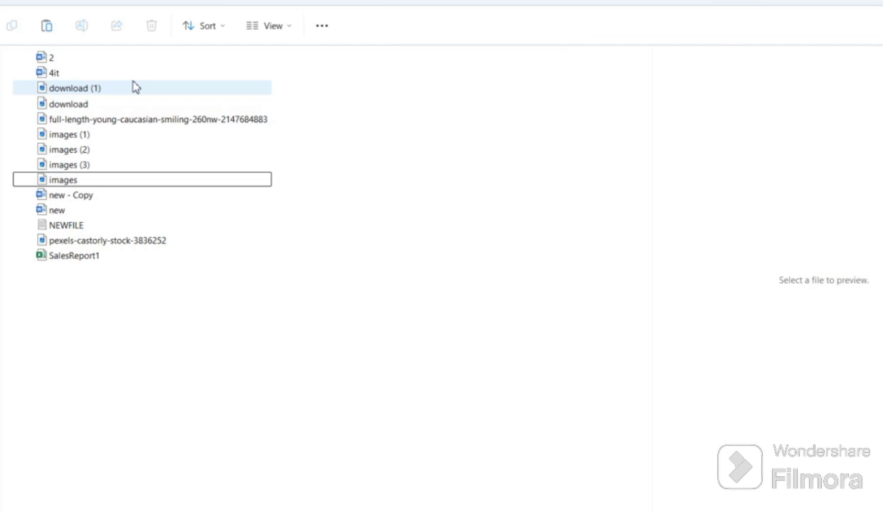
Step: Preview the Word document 2 in the preview pane and widen the pane
left_click(57, 57)
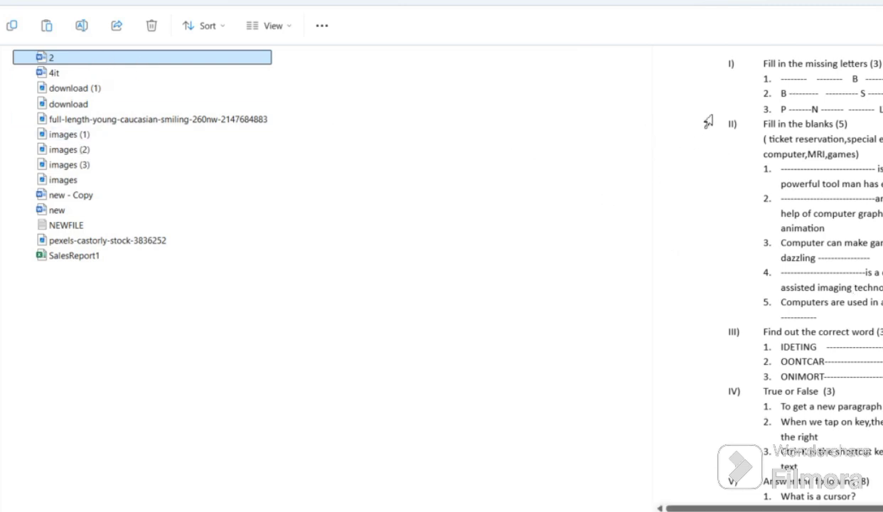
left_click(646, 141)
left_click_drag(653, 136, 569, 142)
Step: Hide the preview pane, select the Word document 2 and show the pane again
key("alt+p")
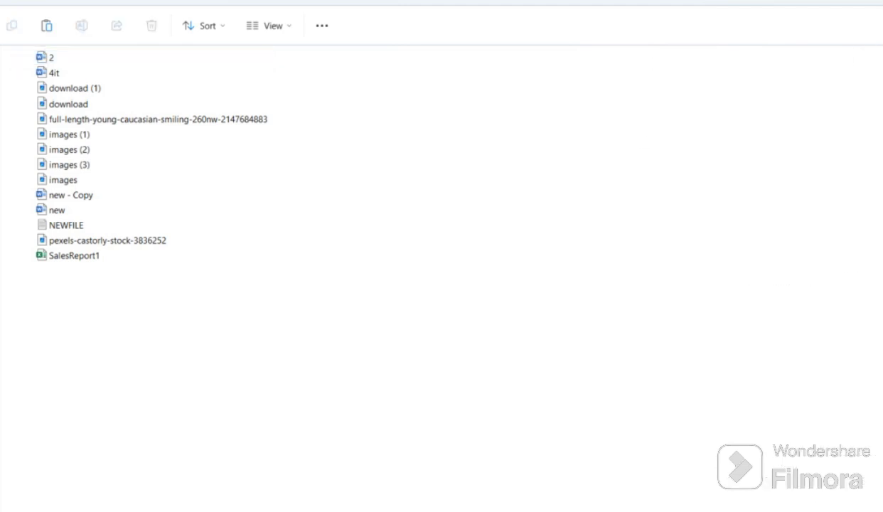
left_click(85, 64)
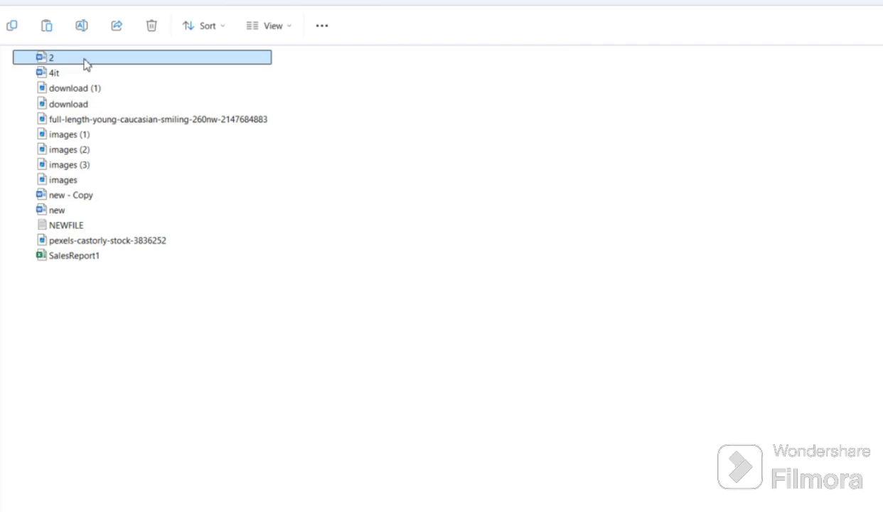
key("alt+p")
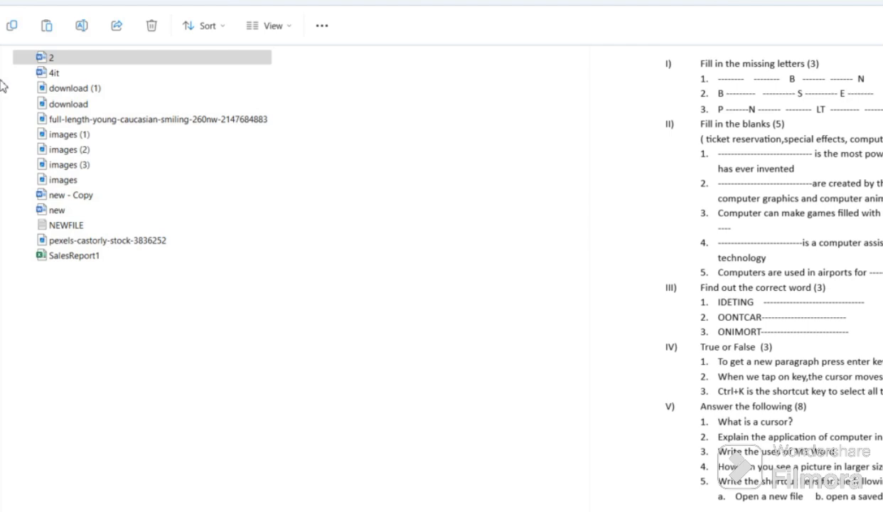
Step: Preview 4it, the download pictures, the full-length photo, images (1) to (3) and the NEWFILE text file in turn
left_click(54, 73)
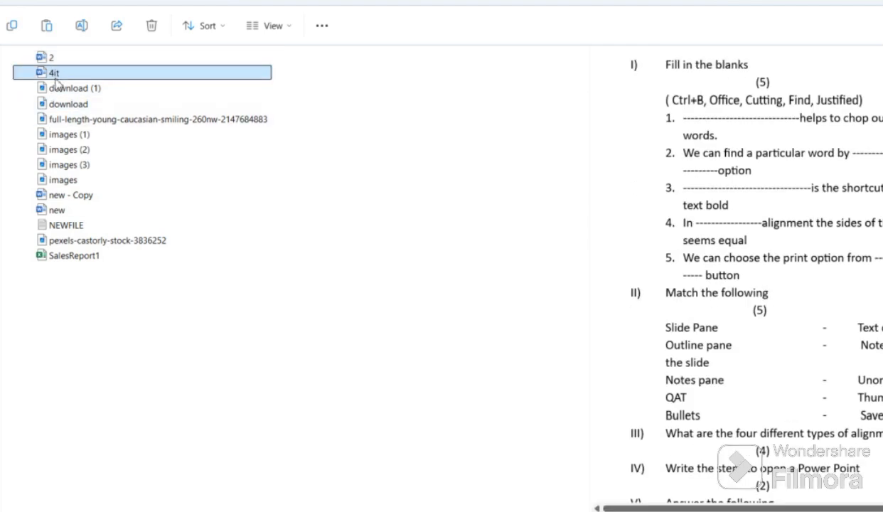
left_click(63, 89)
key("Down")
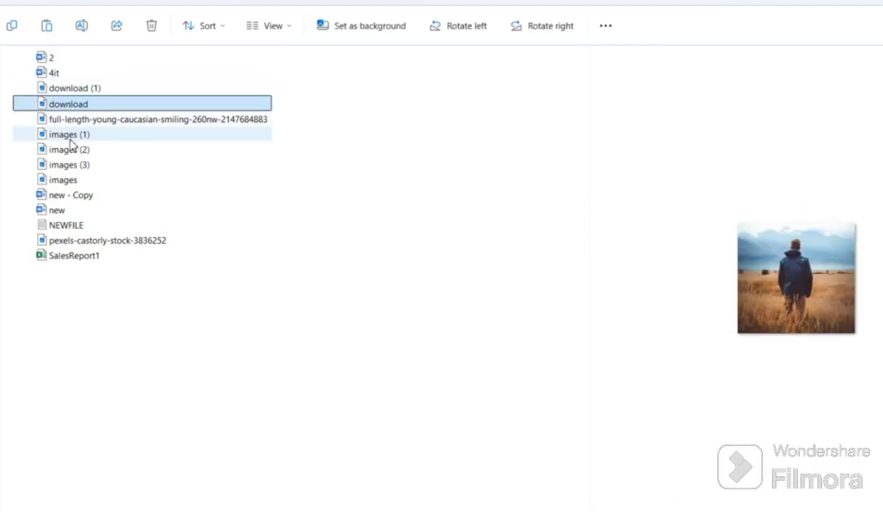
key("Down")
left_click(67, 135)
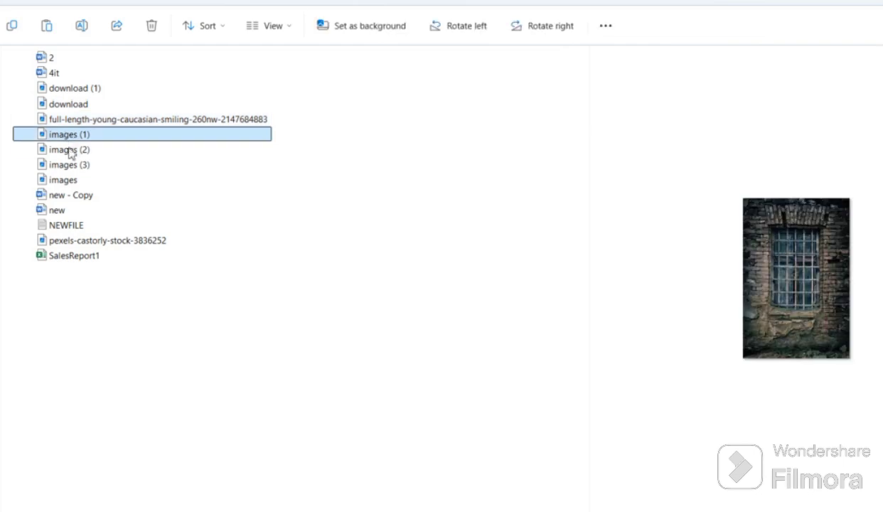
left_click(69, 164)
left_click(68, 149)
left_click(64, 224)
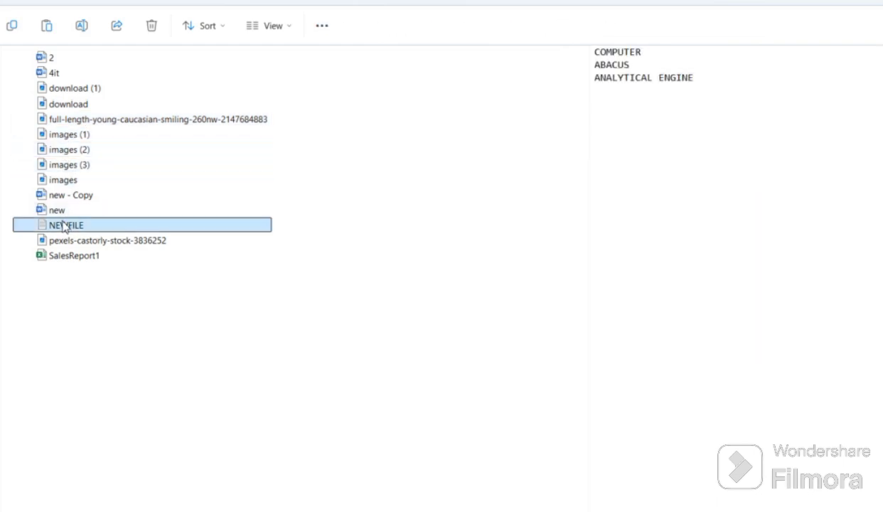
Step: Preview the Word document 2 again and try to select text inside its preview
left_click(57, 60)
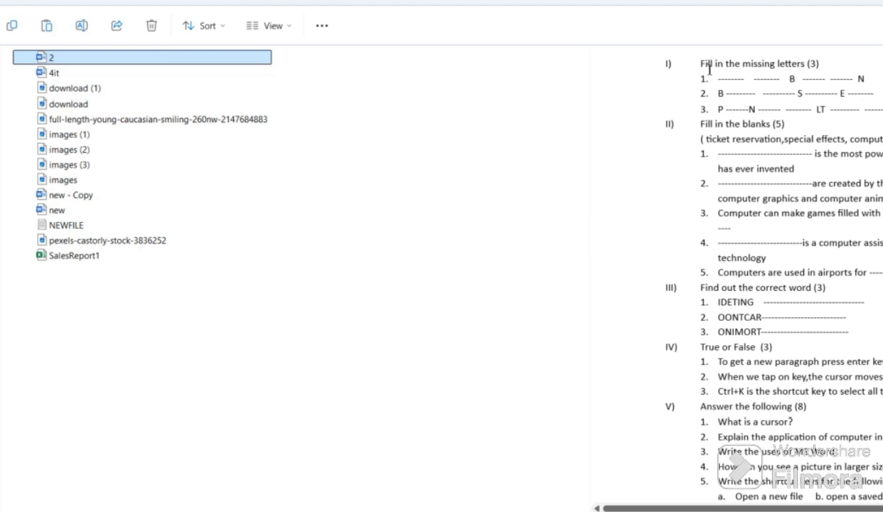
left_click_drag(701, 81, 723, 95)
left_click(743, 93)
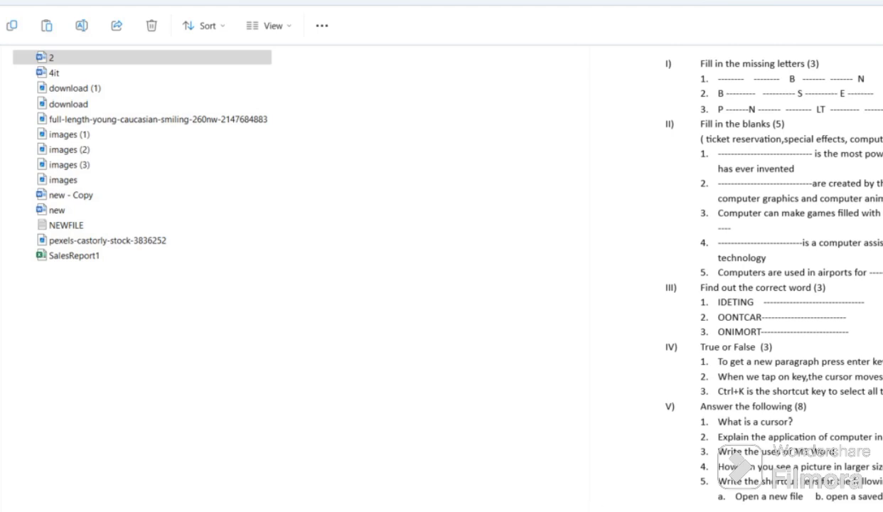
Step: Go back to the previous folder, preview its images and Word documents from last month, and return to the Quick access page
key("alt+Left")
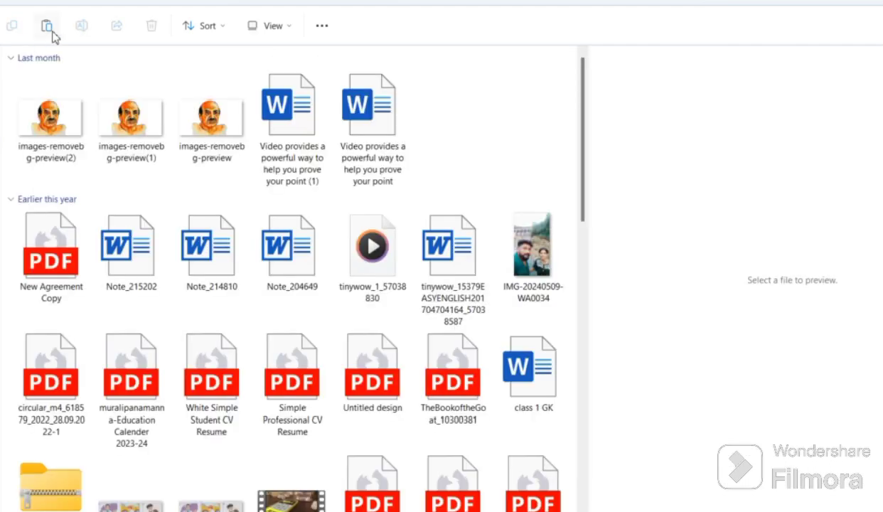
left_click(281, 32)
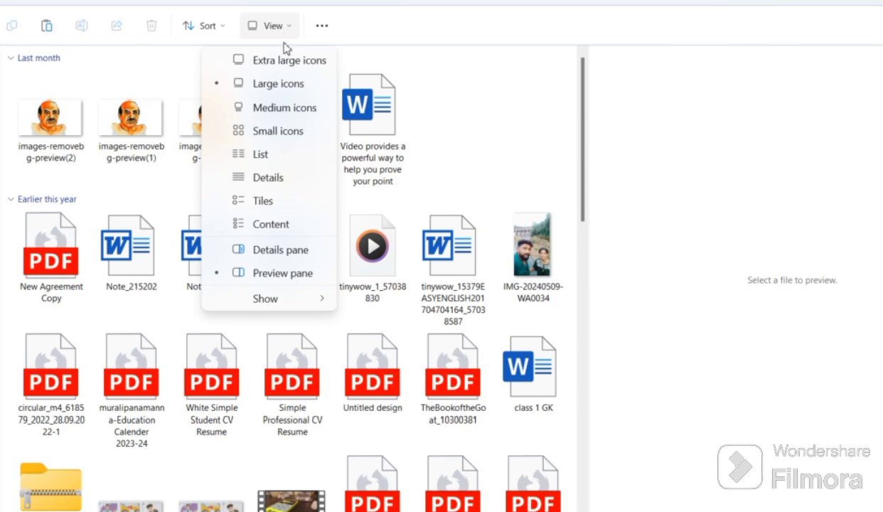
left_click(40, 127)
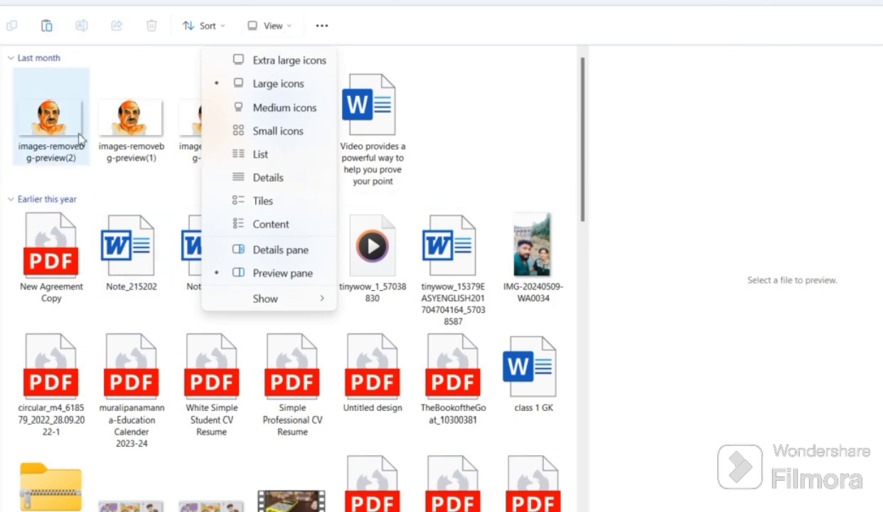
left_click(157, 108)
left_click(227, 124)
left_click(288, 114)
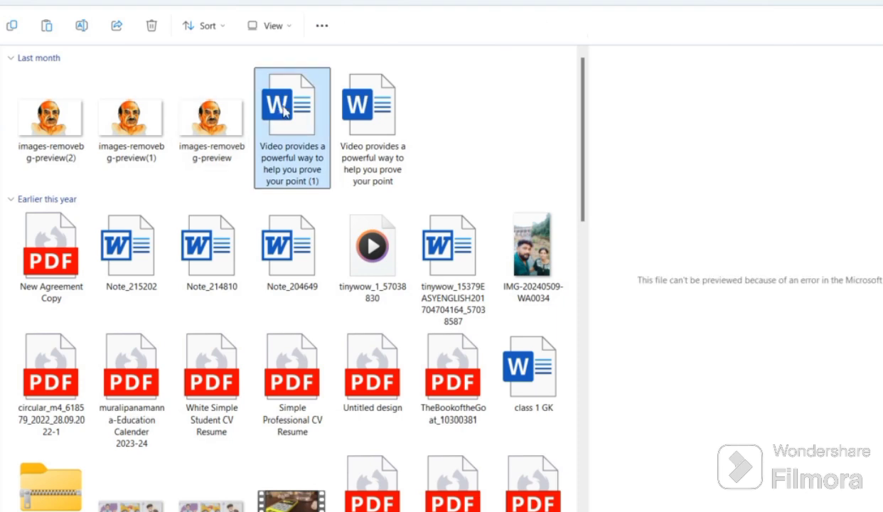
left_click(370, 114)
scroll(242, 205, "down", 15)
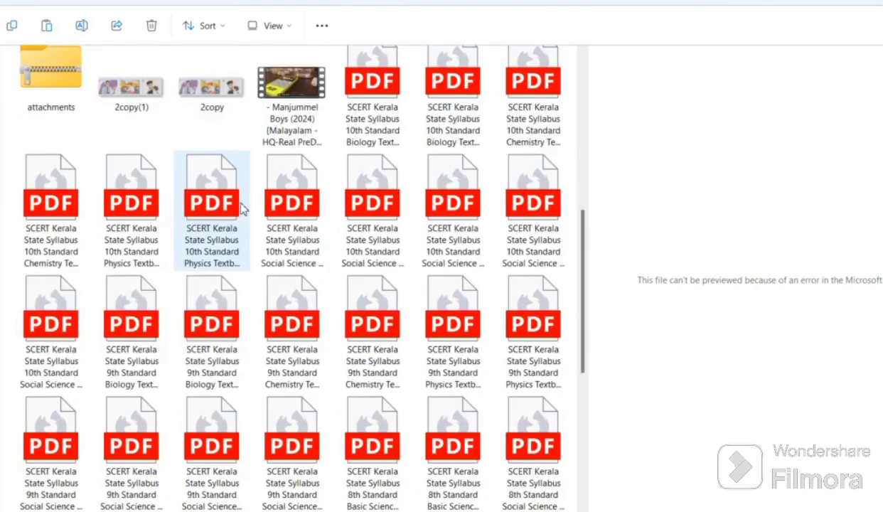
scroll(171, 350, "up", 15)
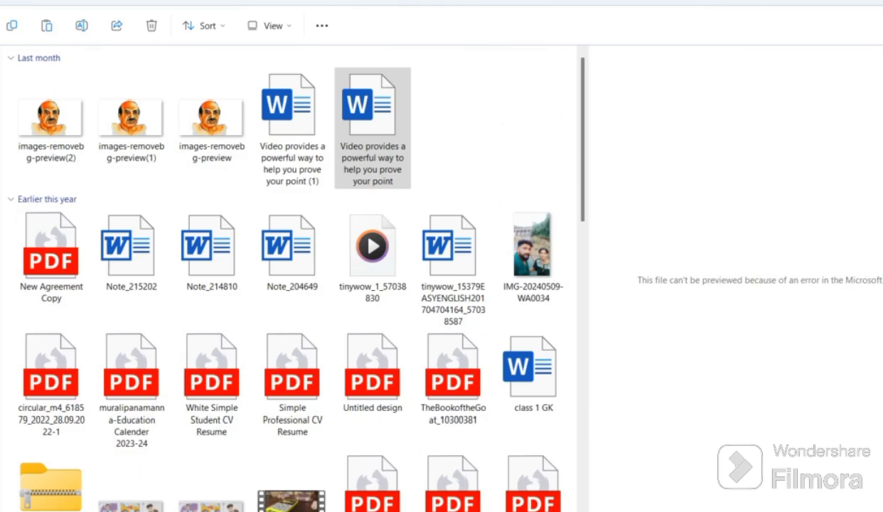
key("alt+Left")
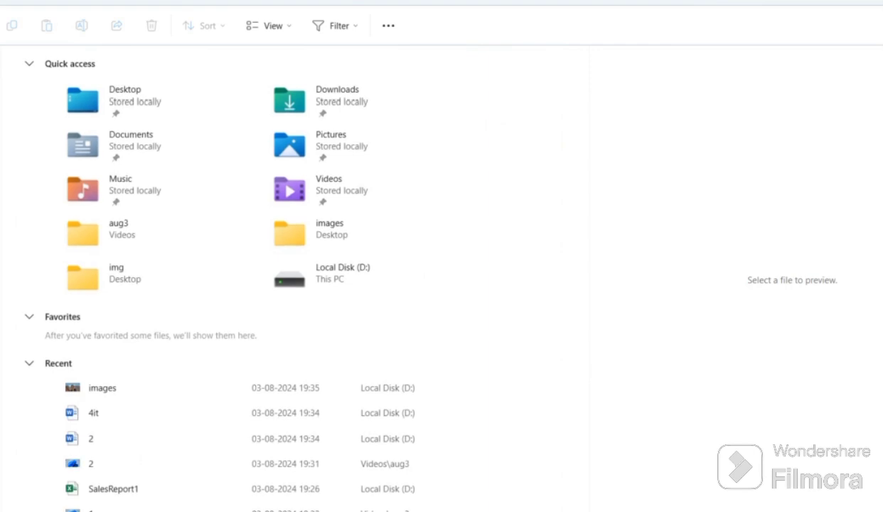